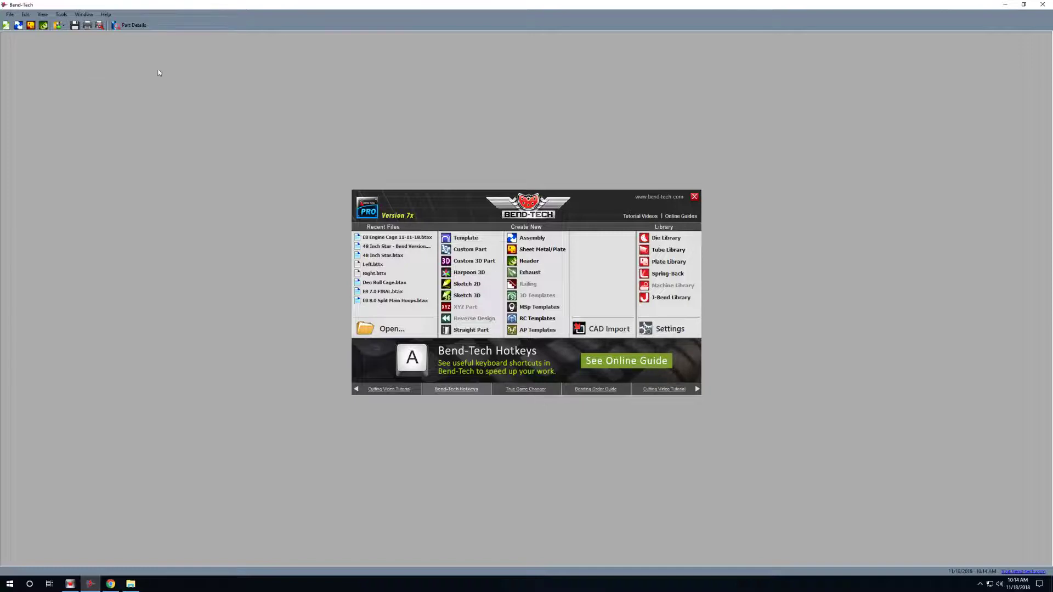
Open the EB Engine Cage 11-11-18 assembly full screen and orbit it to a level front view.
left_click(394, 240)
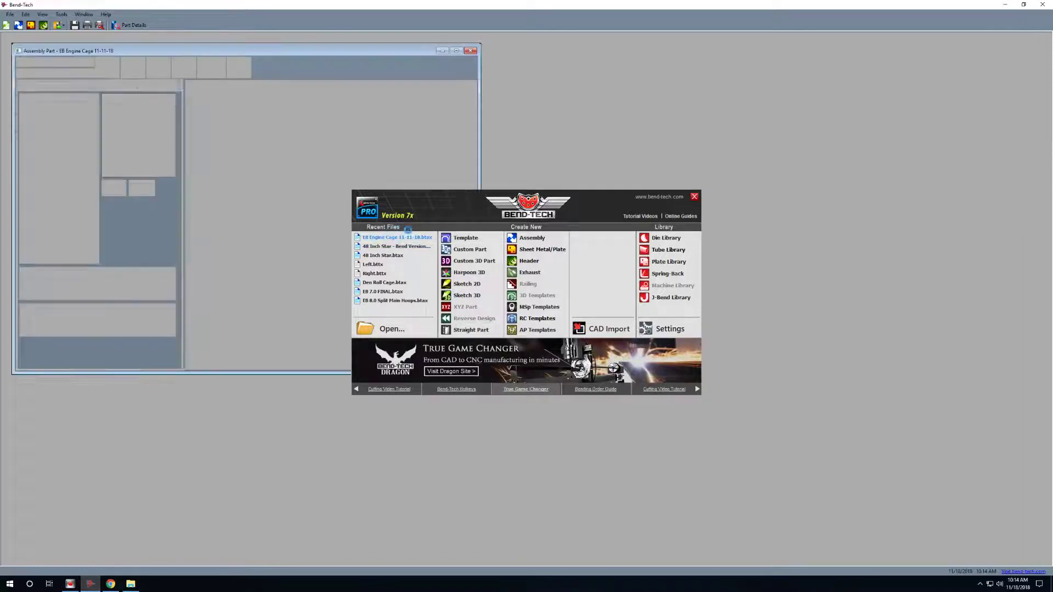
left_click(456, 50)
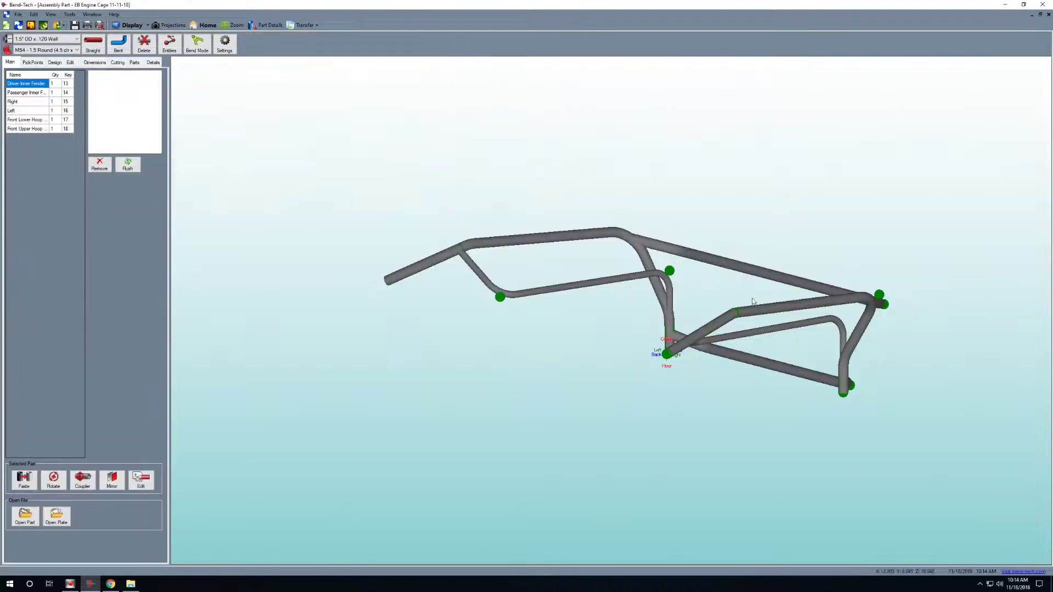
right_click_drag(849, 371, 683, 445)
right_click_drag(385, 434, 355, 411)
right_click_drag(470, 438, 505, 462)
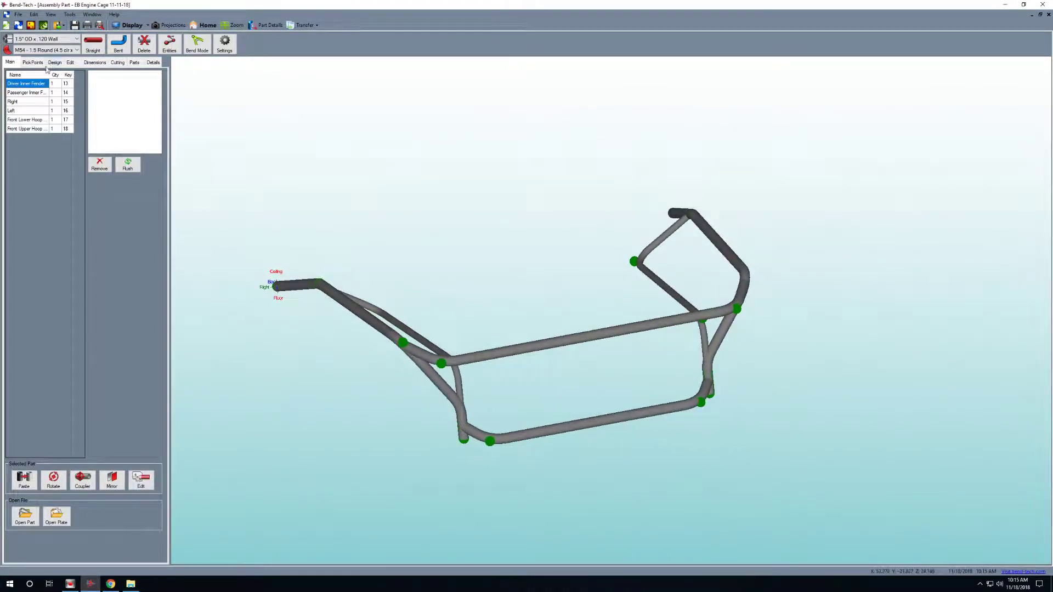
Preview the Driver Inner Fender, Right and Left parts from the parts list.
left_click(30, 83)
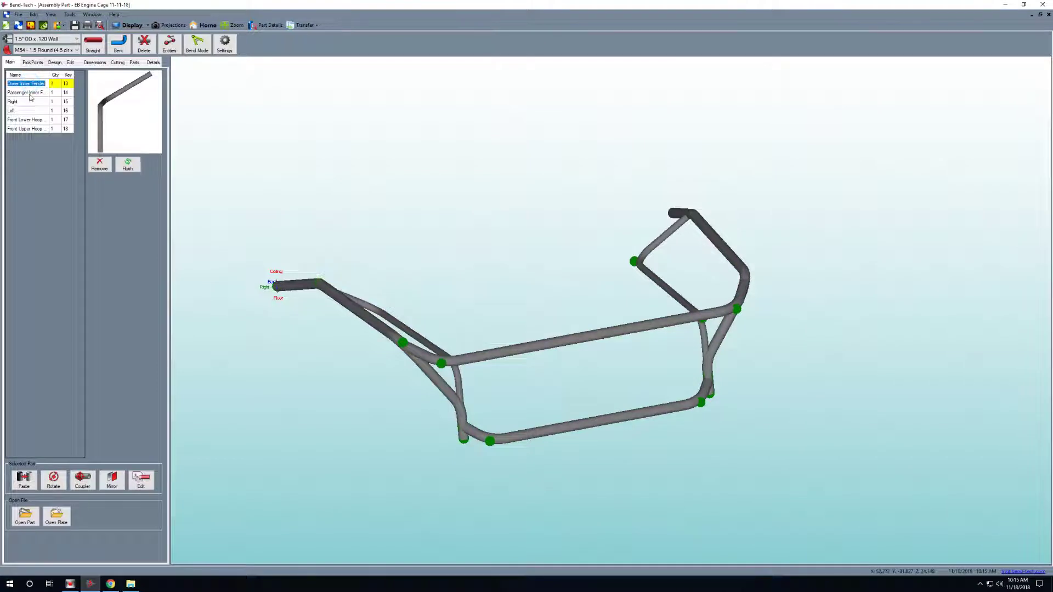
left_click(28, 101)
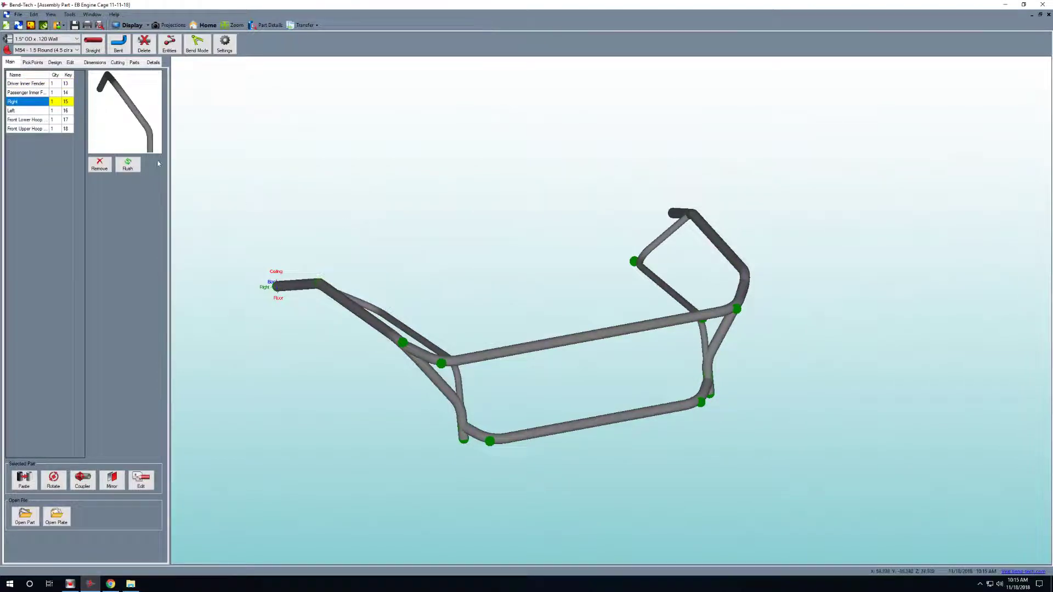
left_click(15, 111)
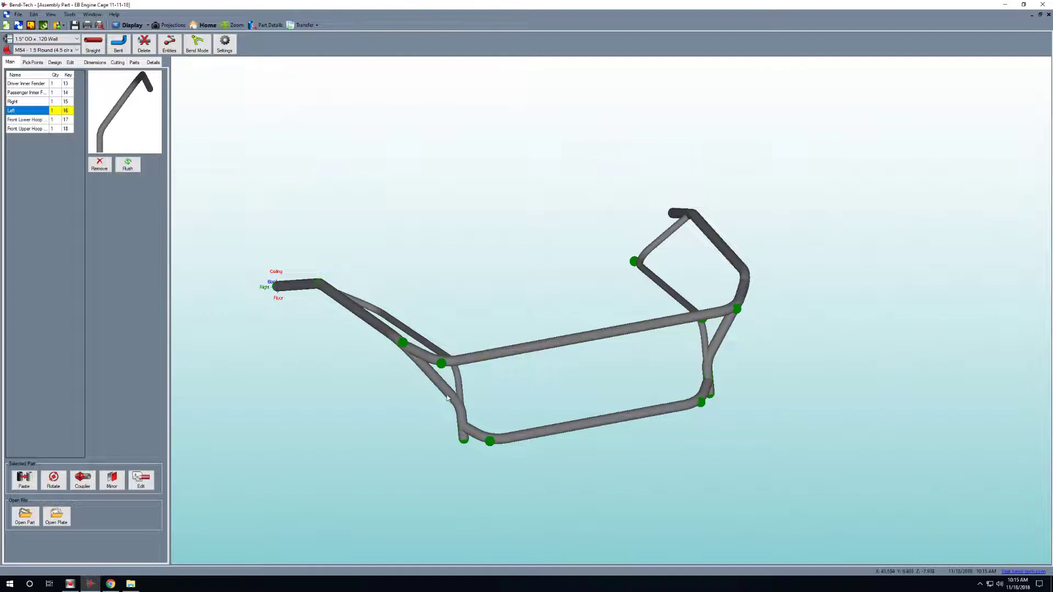
Switch the left panel to the Cutting options for the engine cage assembly.
left_click(117, 62)
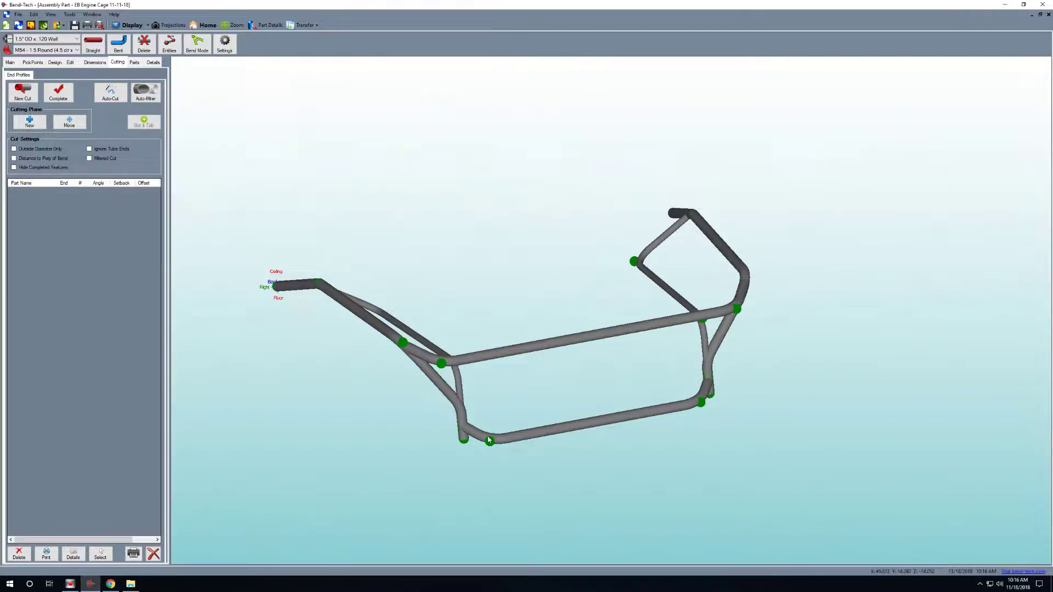
Create an end cut on the Front Upper Hoop's start end and select its entry in the cut list.
left_click(21, 93)
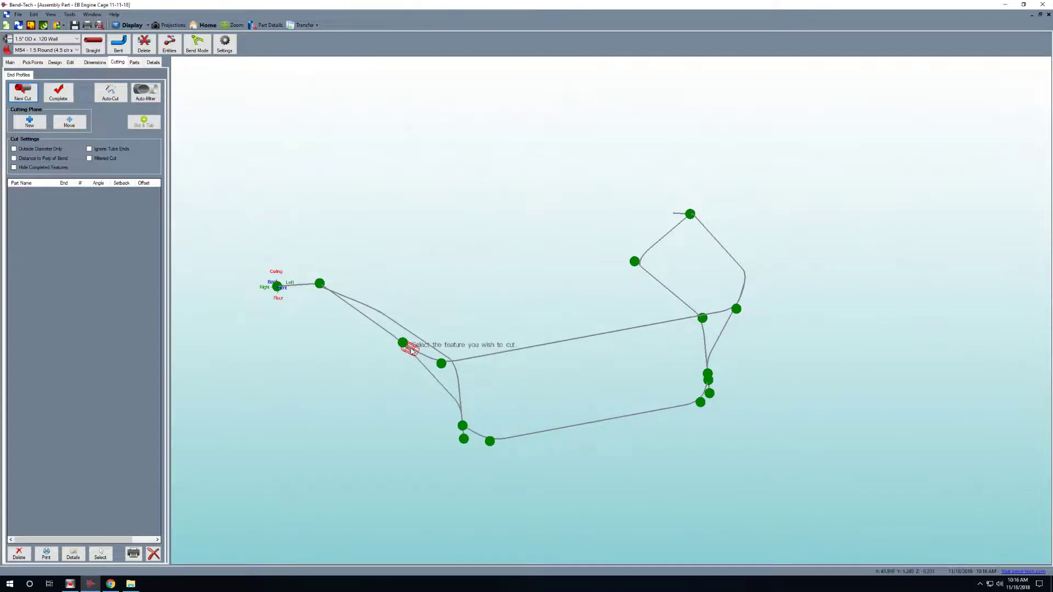
scroll(410, 351, "up", 4)
scroll(411, 350, "down", 2)
scroll(411, 351, "up", 1)
scroll(411, 351, "down", 3)
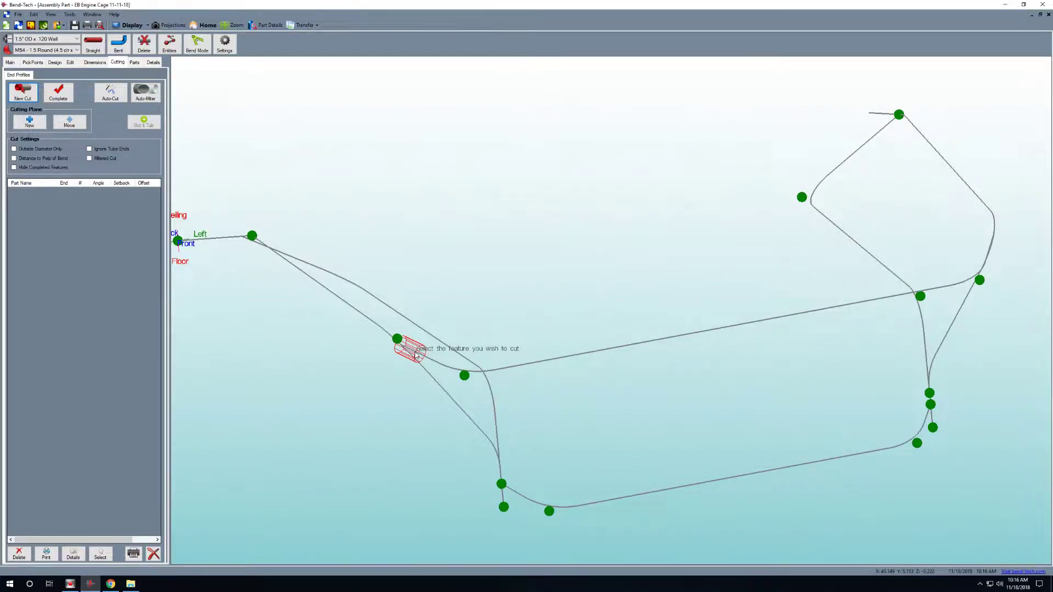
left_click(416, 355)
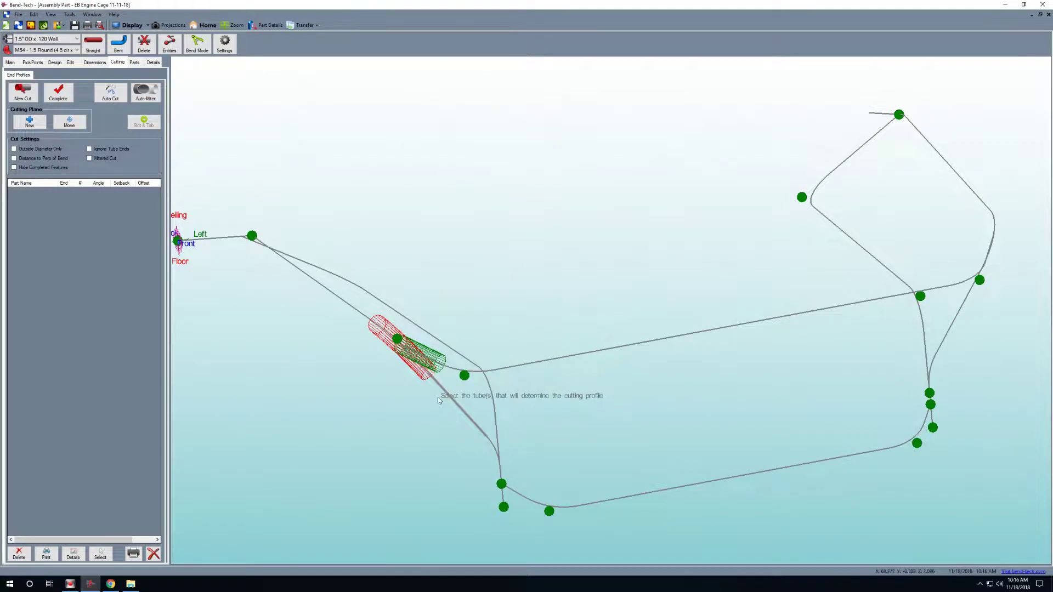
left_click(58, 93)
scroll(431, 367, "up", 5)
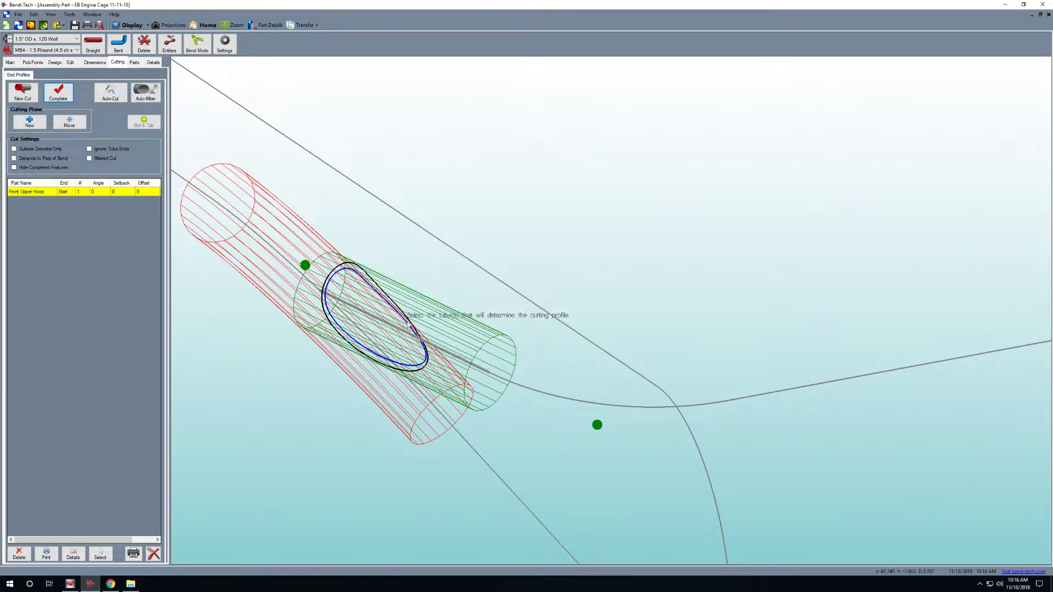
scroll(340, 288, "down", 6)
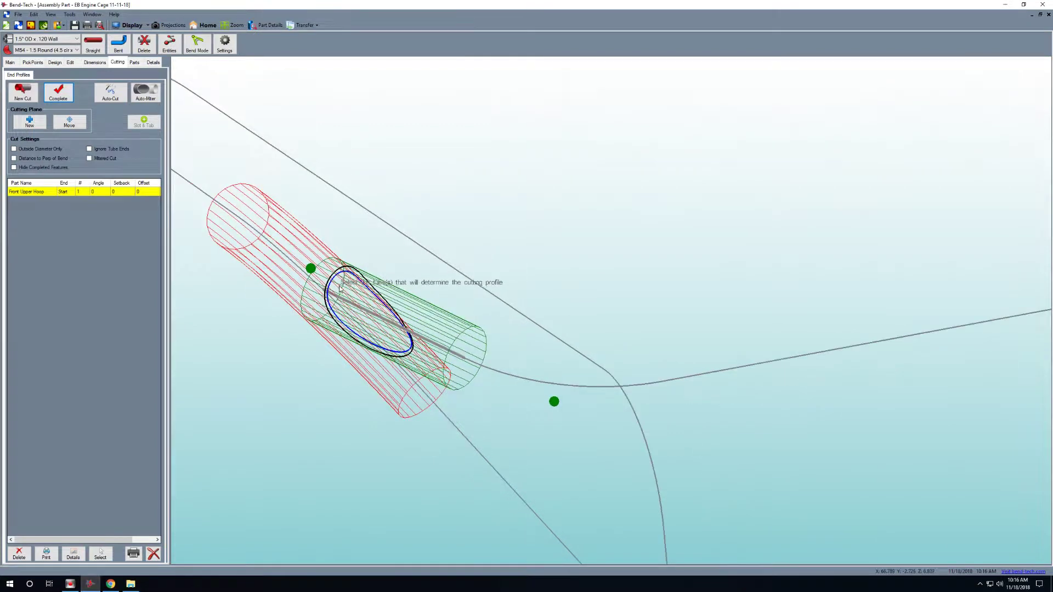
scroll(339, 291, "down", 2)
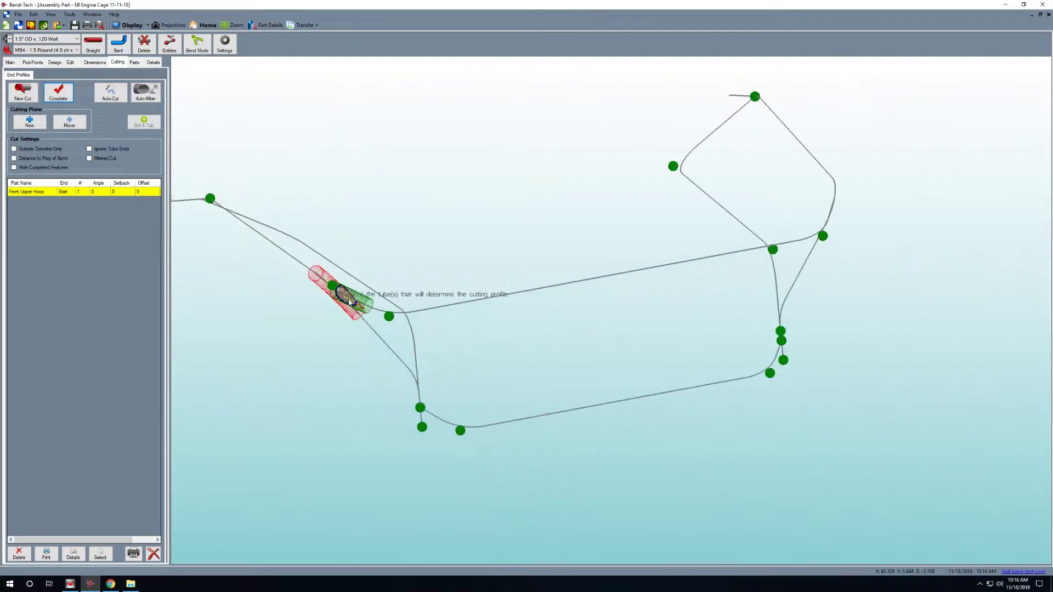
left_click(32, 193)
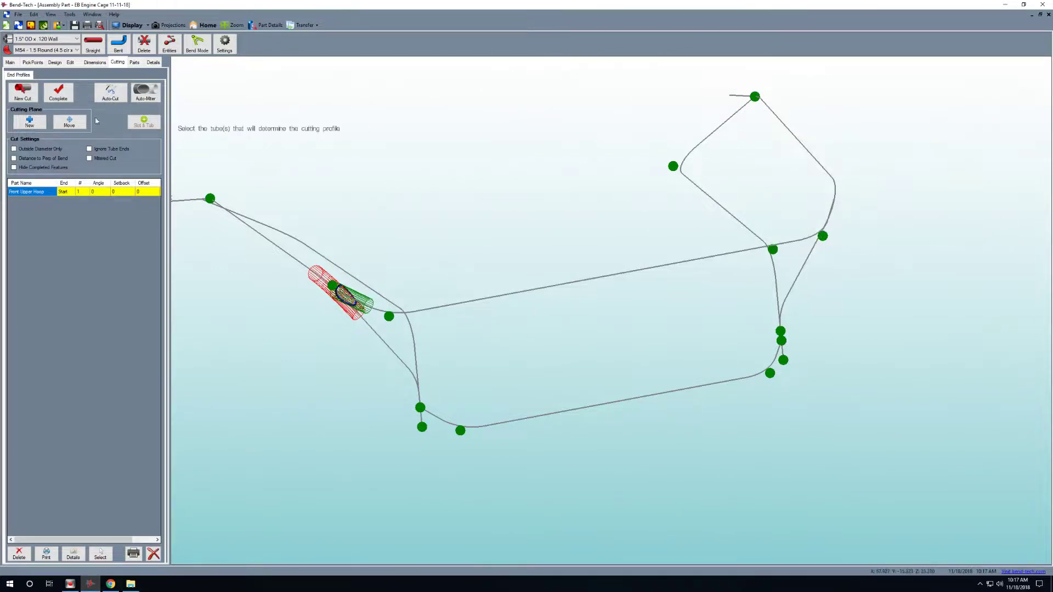
Add a second Front Upper Hoop cut on its End end, beside the start cut.
left_click(27, 101)
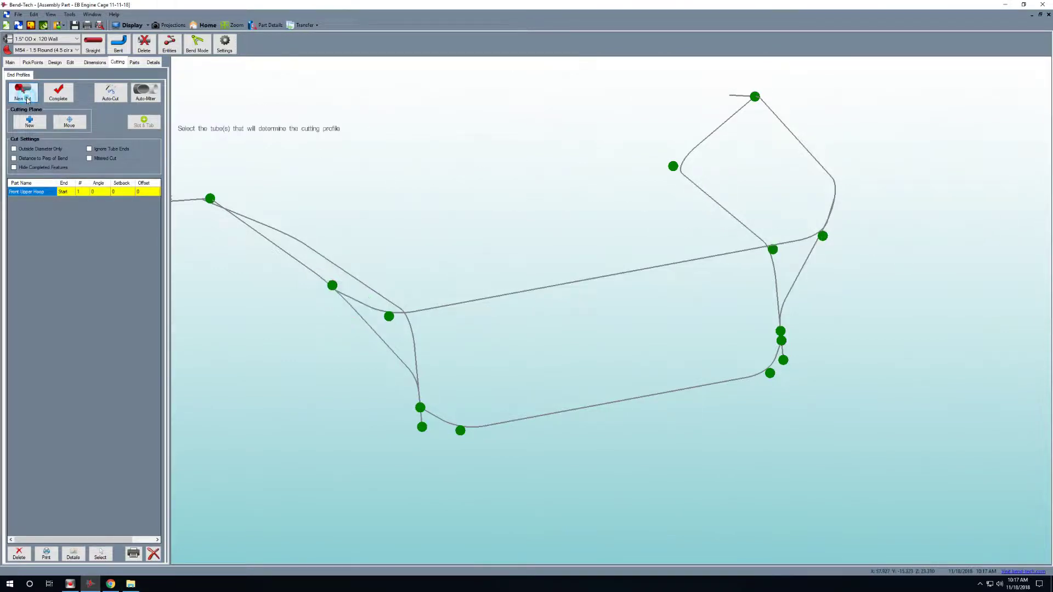
right_click_drag(896, 270, 561, 288)
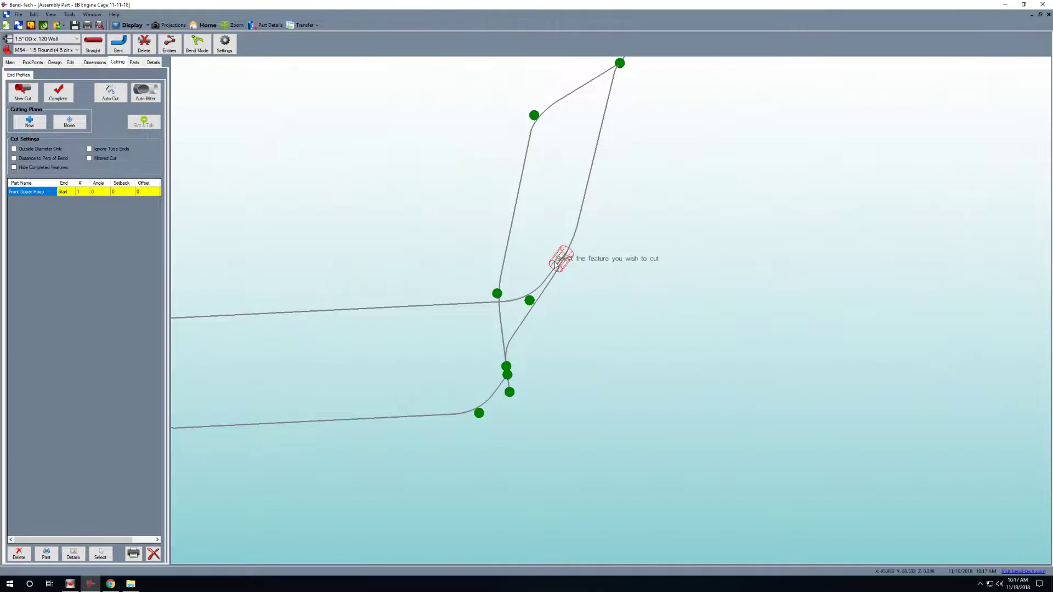
left_click(555, 264)
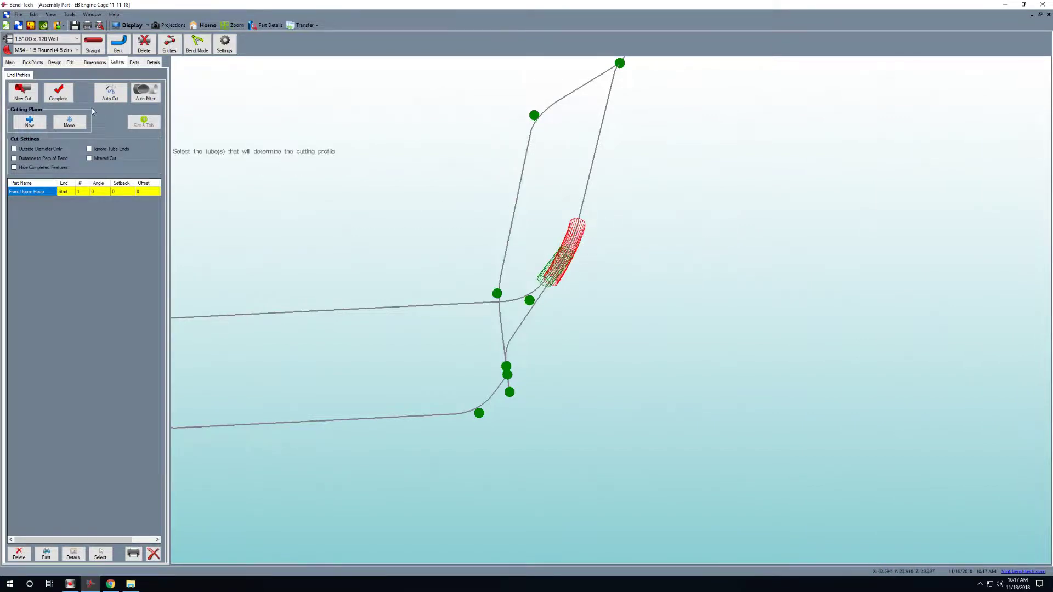
left_click(68, 97)
right_click_drag(534, 359, 818, 365)
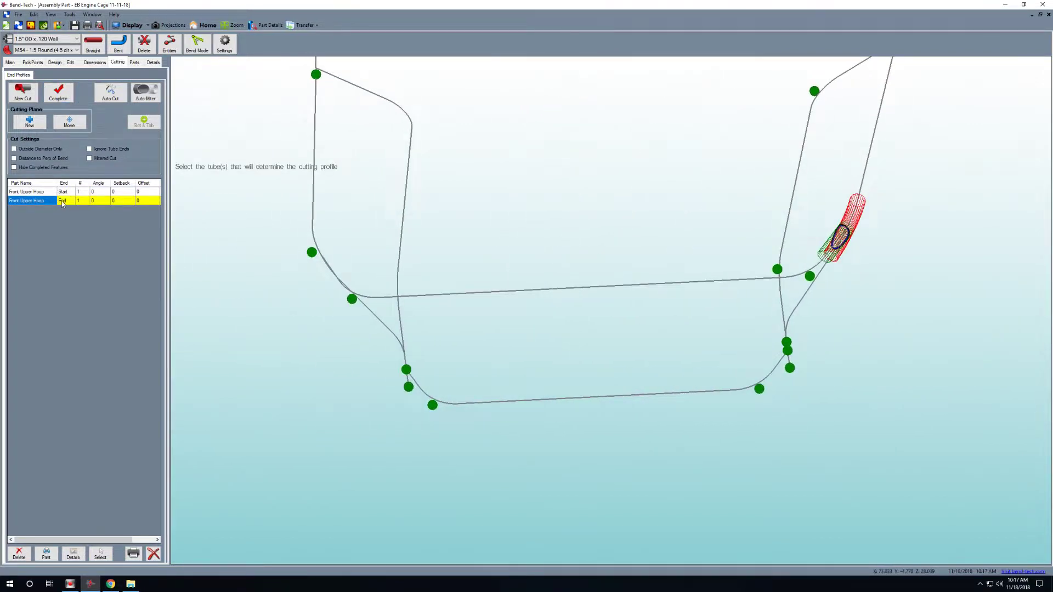
Cope the Front Lower Hoop's start end to its adjoining tube at 23°.
left_click(20, 98)
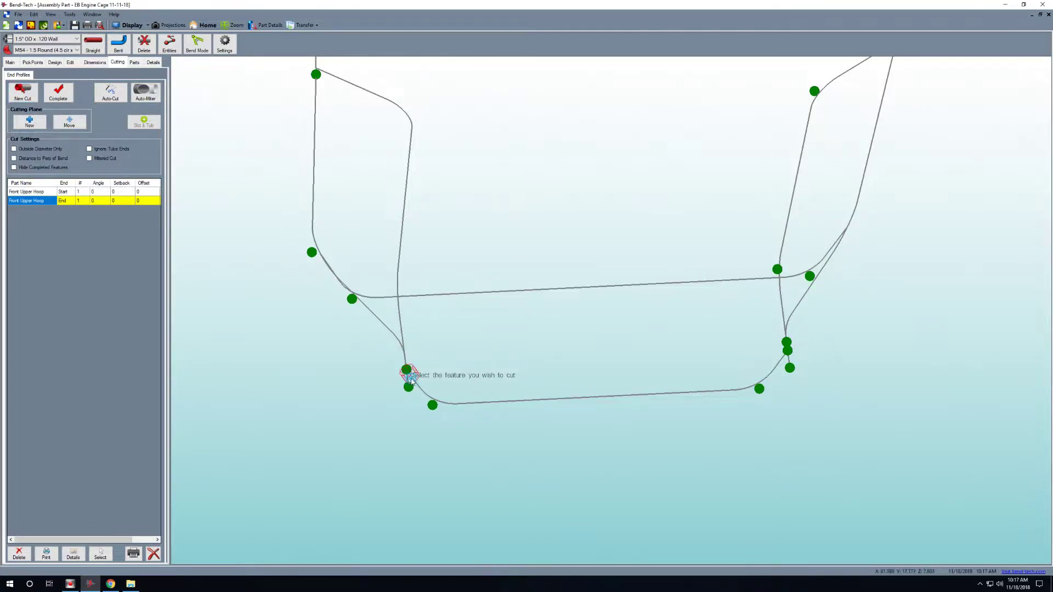
left_click(408, 376)
left_click(408, 376)
right_click_drag(407, 410, 329, 359)
left_click(54, 95)
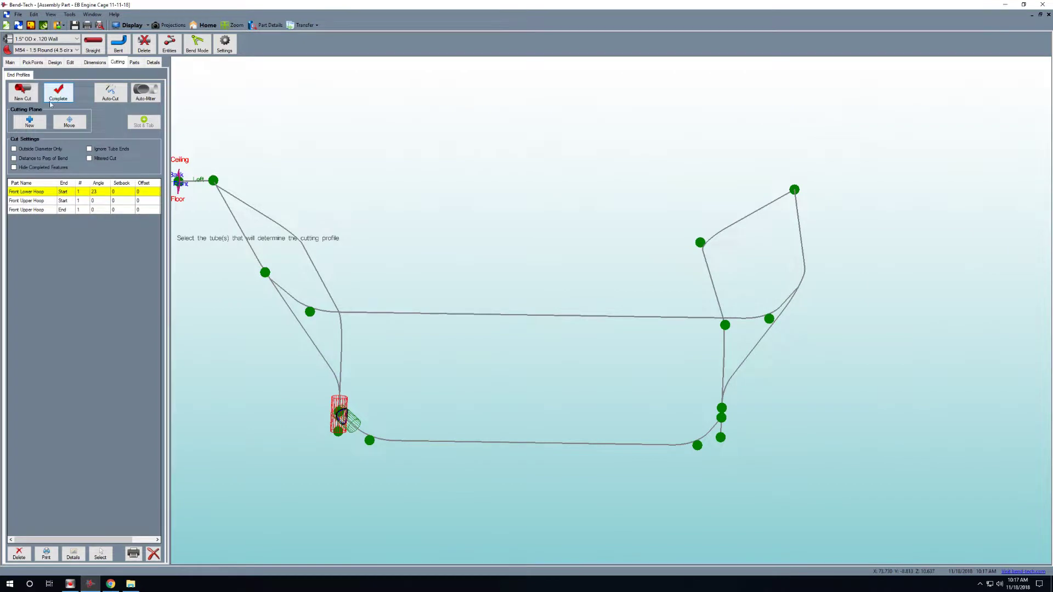
Cope the Front Lower Hoop's other end to its mating tube at 23°.
left_click(23, 93)
right_click_drag(758, 476, 877, 497)
left_click(869, 517)
left_click(875, 519)
left_click(67, 97)
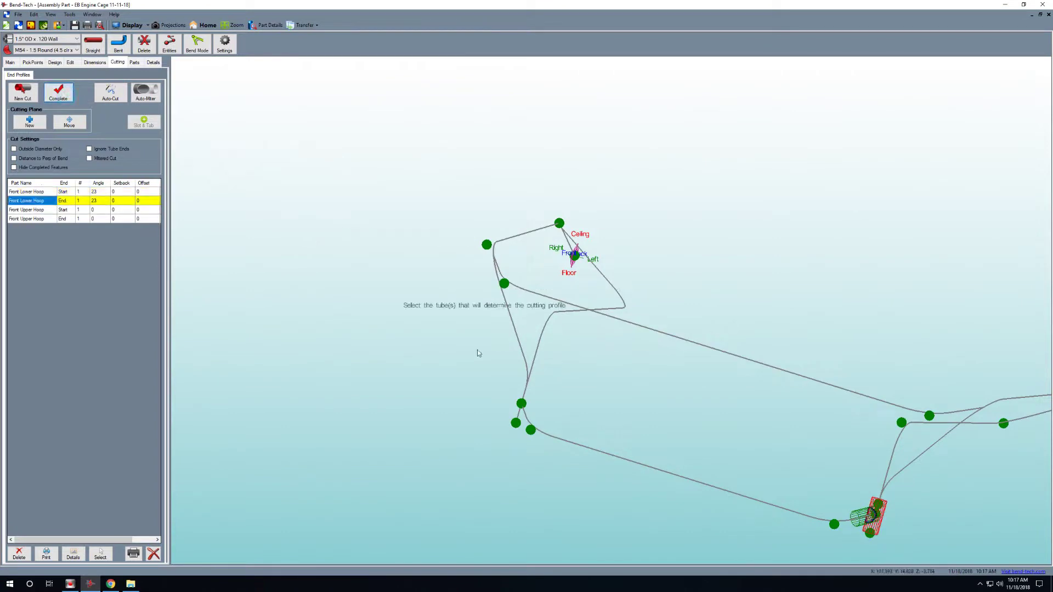
middle_click_drag(666, 467, 509, 363)
right_click_drag(509, 363, 756, 494)
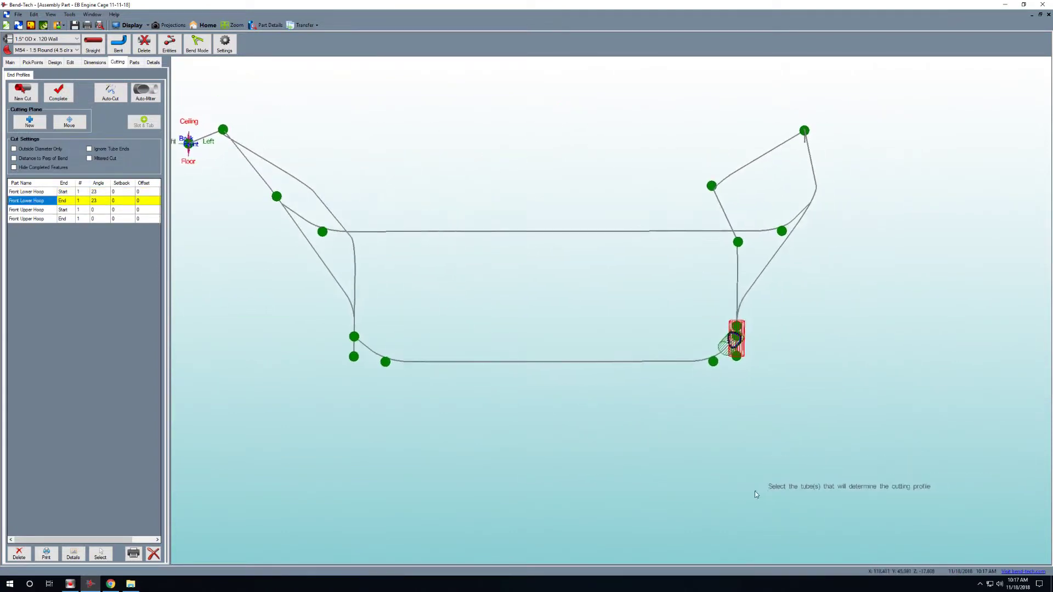
Show shaded solid tubes and preview the Front Lower and Front Upper Hoop cuts in the list.
left_click(129, 25)
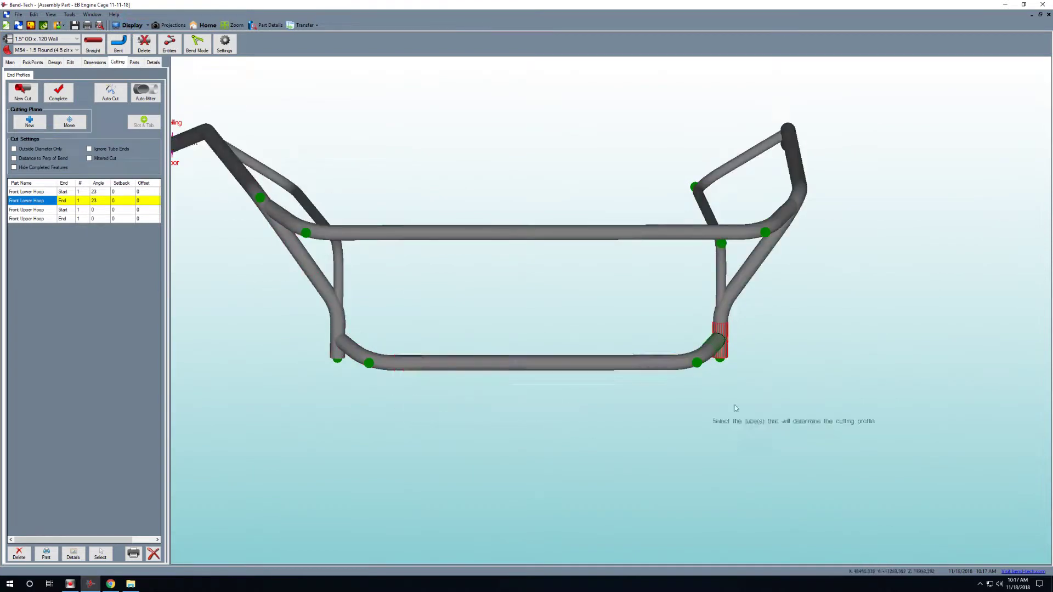
left_click(32, 191)
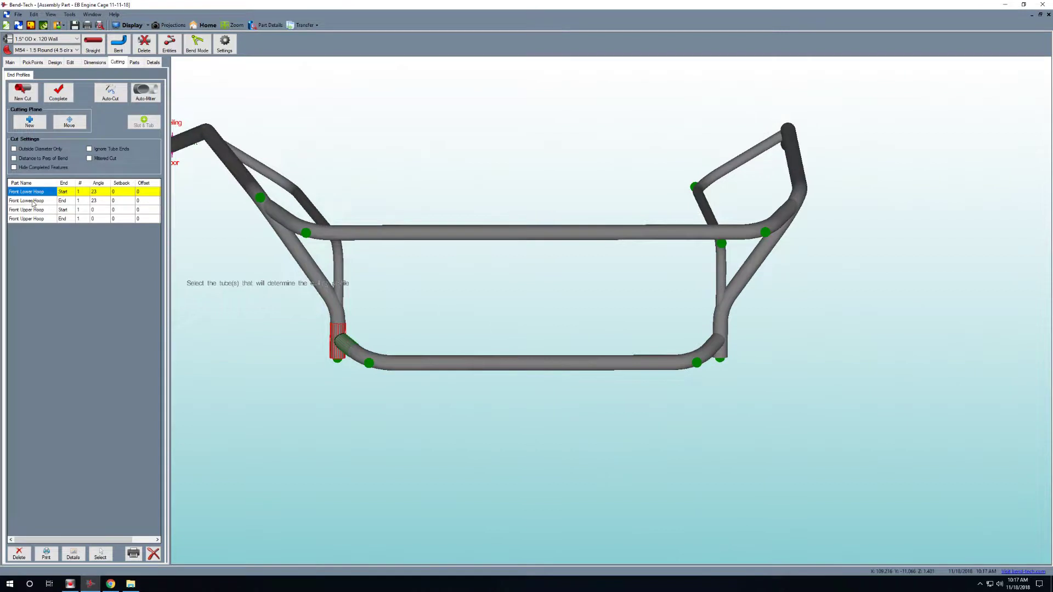
left_click(32, 201)
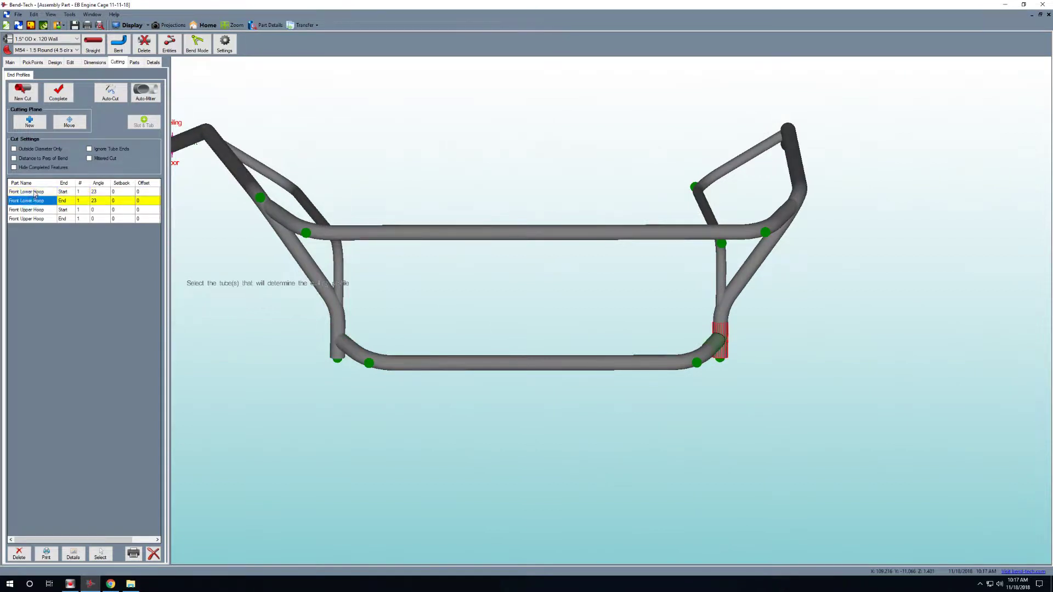
left_click(34, 192)
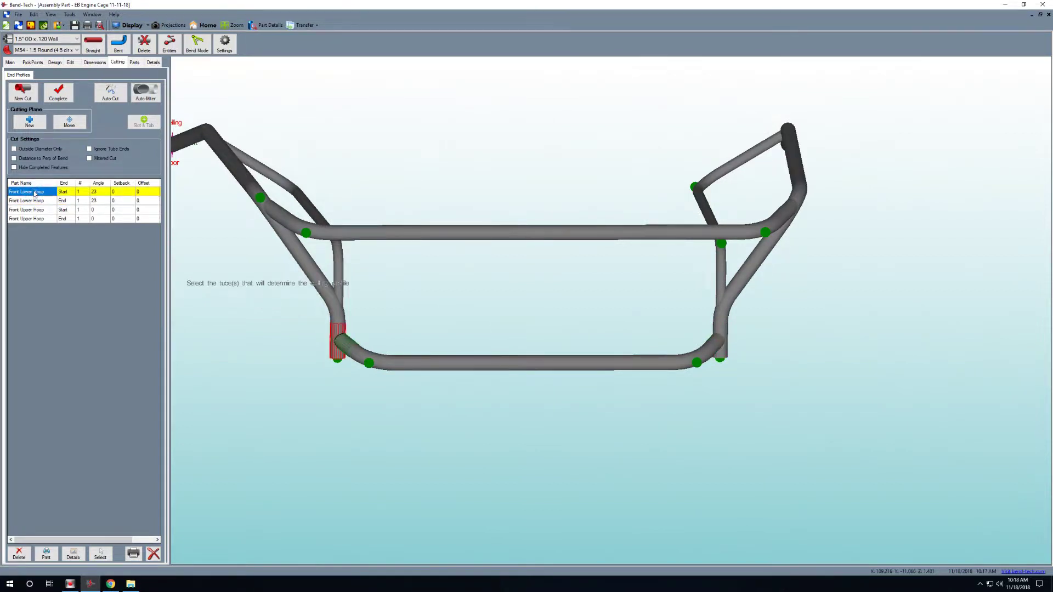
left_click(39, 200)
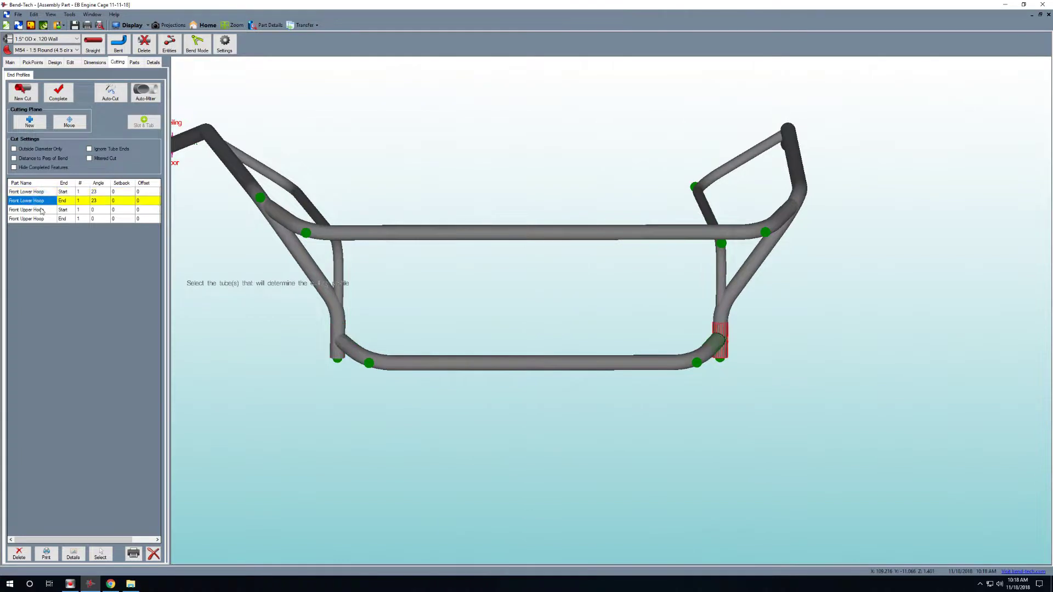
left_click(39, 210)
left_click(40, 192)
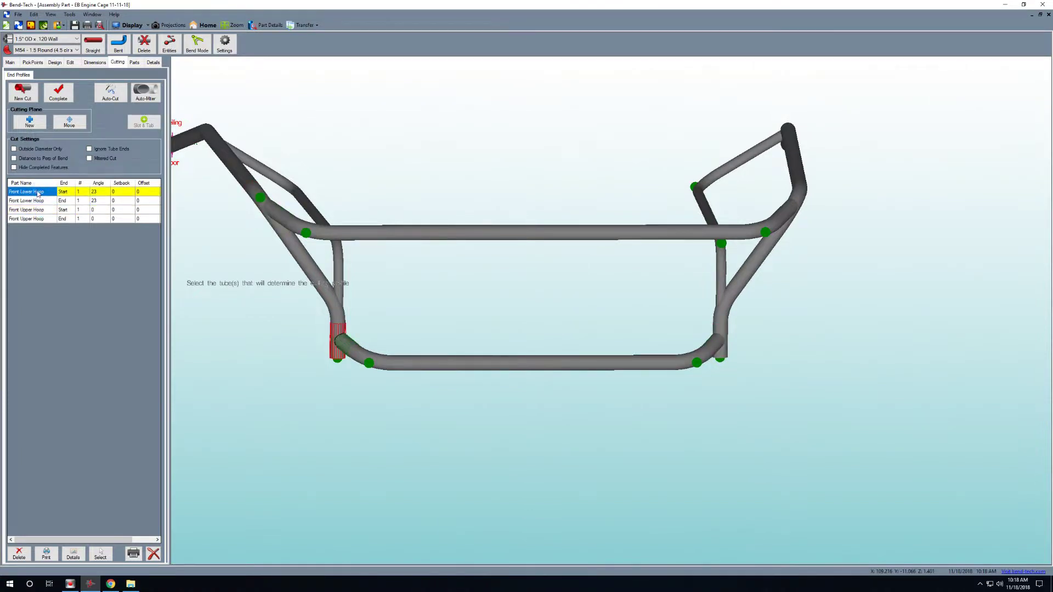
left_click(74, 554)
scroll(118, 101, "up", 2)
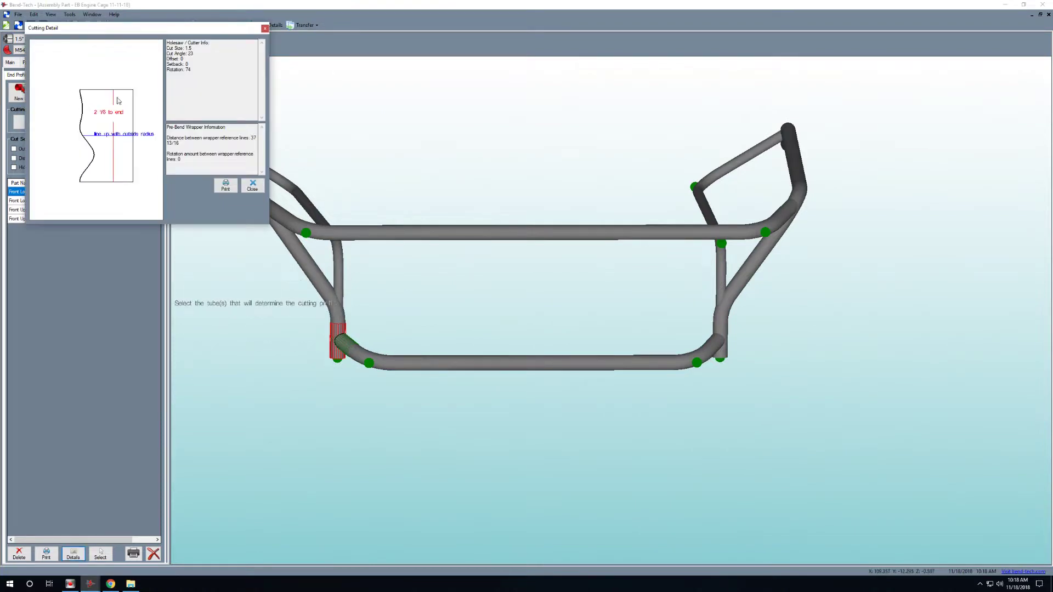
left_click_drag(132, 28, 471, 173)
scroll(441, 279, "up", 2)
scroll(443, 280, "down", 1)
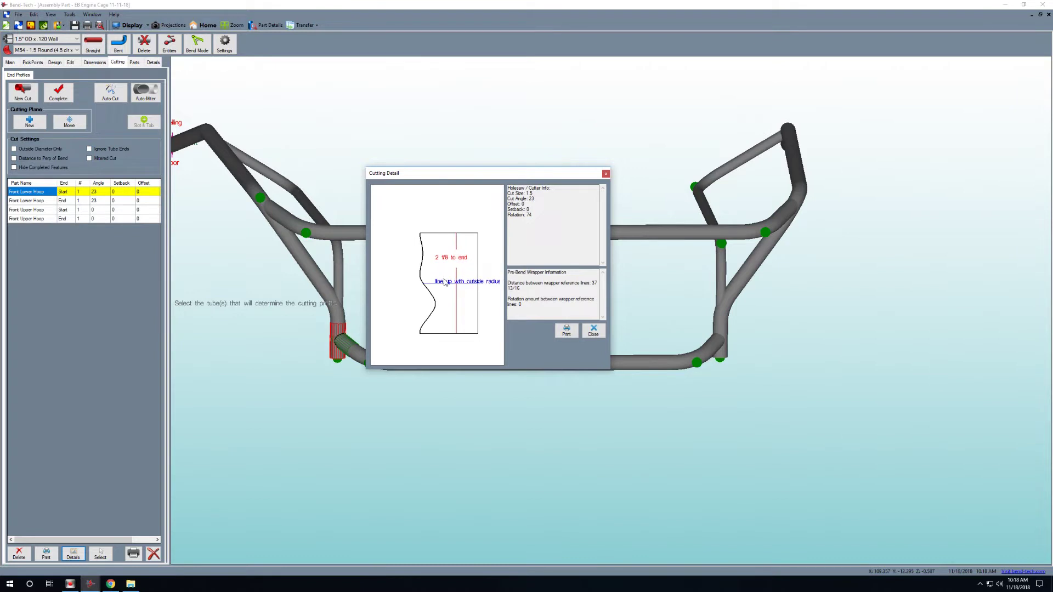
left_click_drag(458, 177, 442, 170)
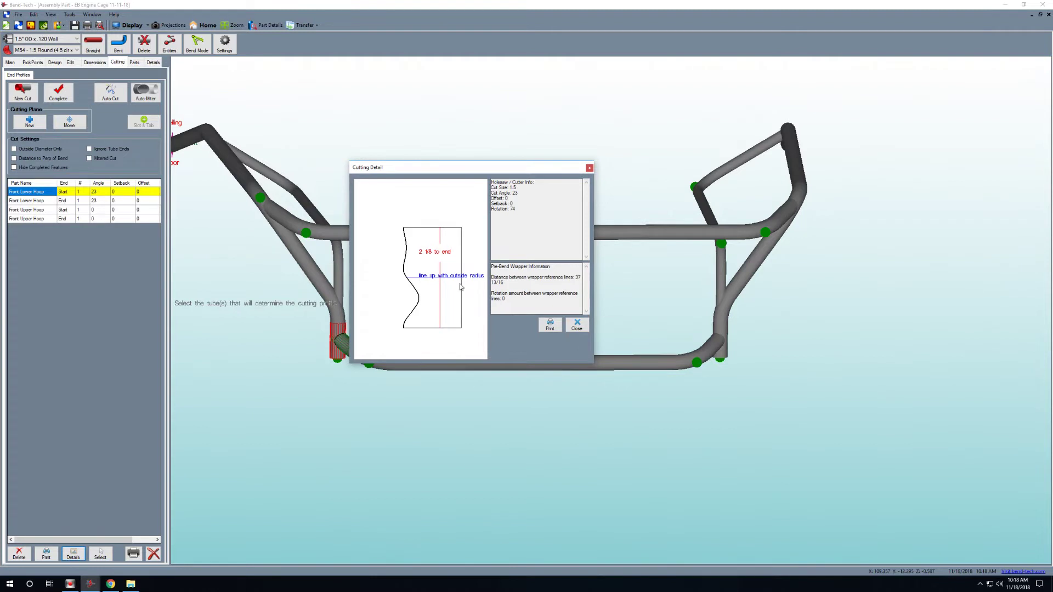
left_click(573, 325)
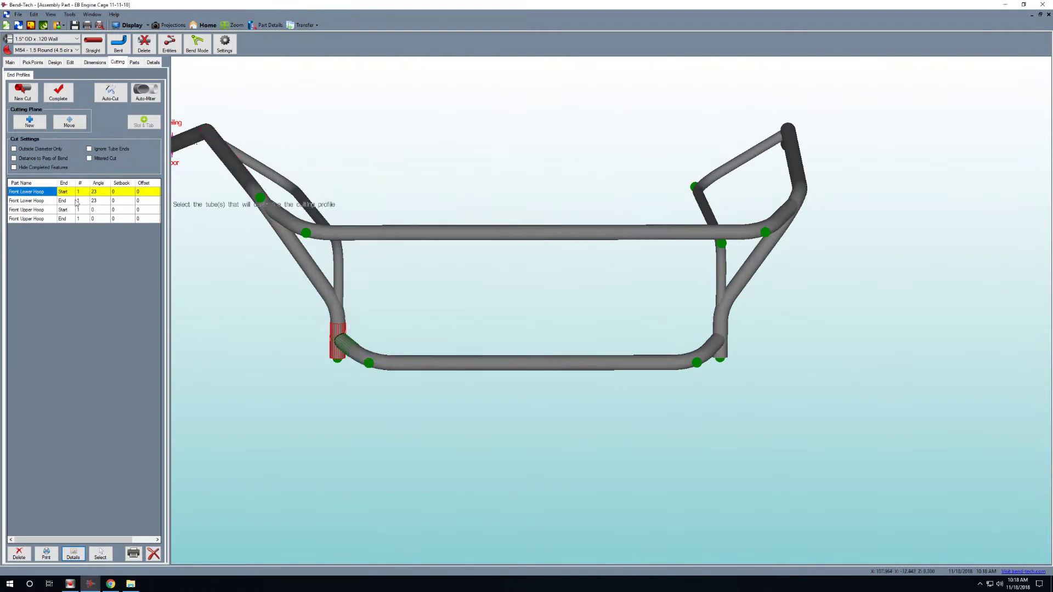
left_click(44, 200)
left_click(42, 211)
left_click(39, 219)
left_click(39, 211)
left_click(37, 202)
left_click(73, 554)
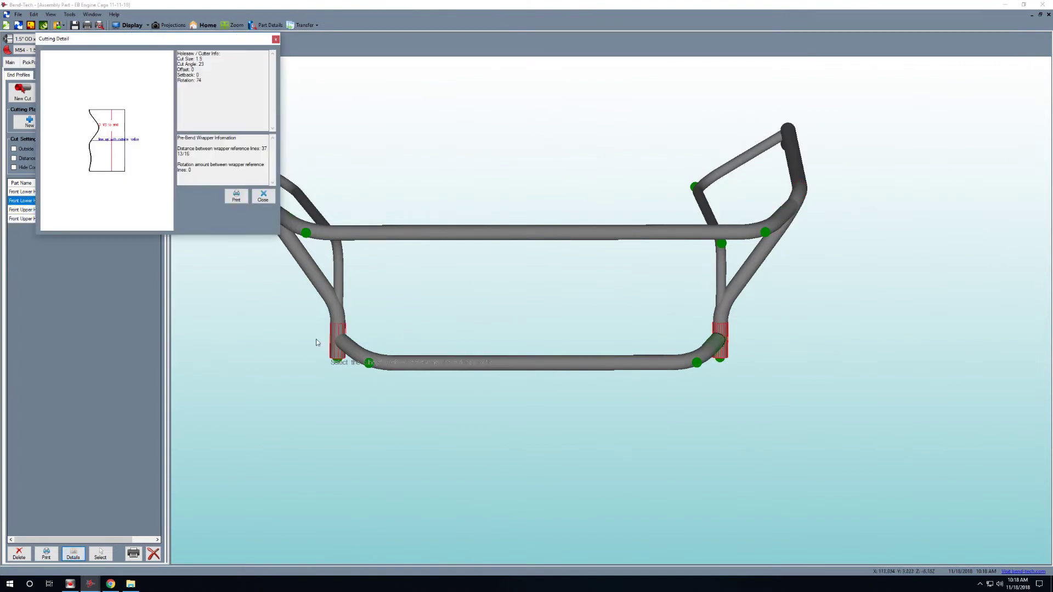
left_click_drag(136, 44, 446, 212)
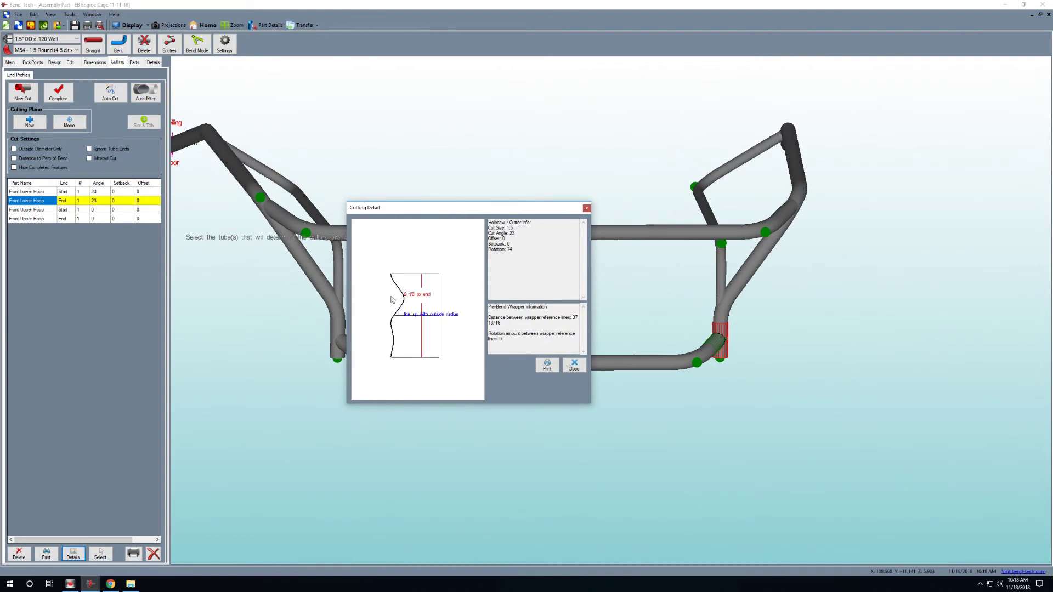
left_click(574, 366)
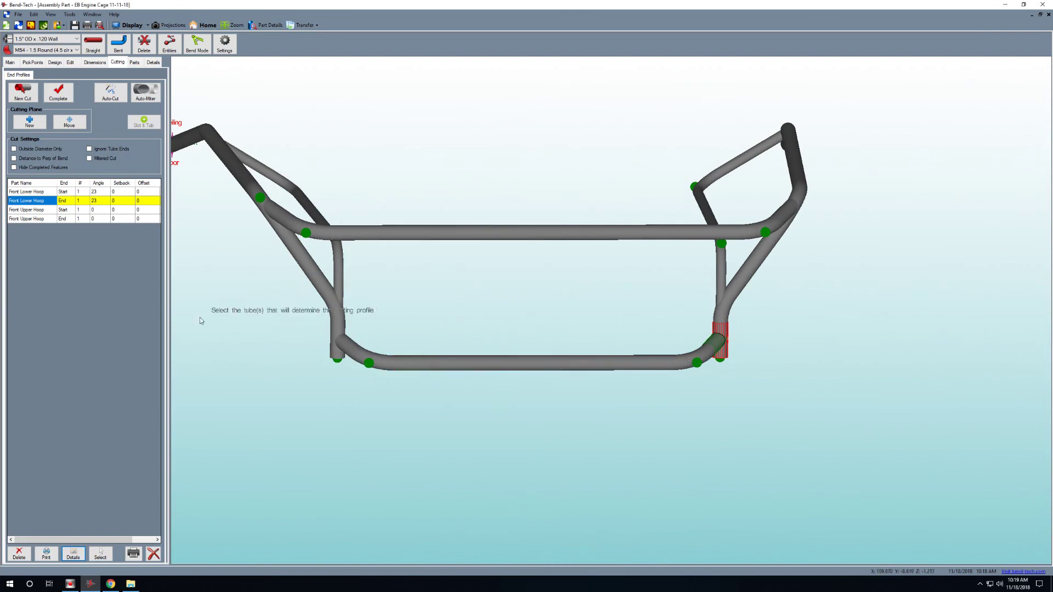